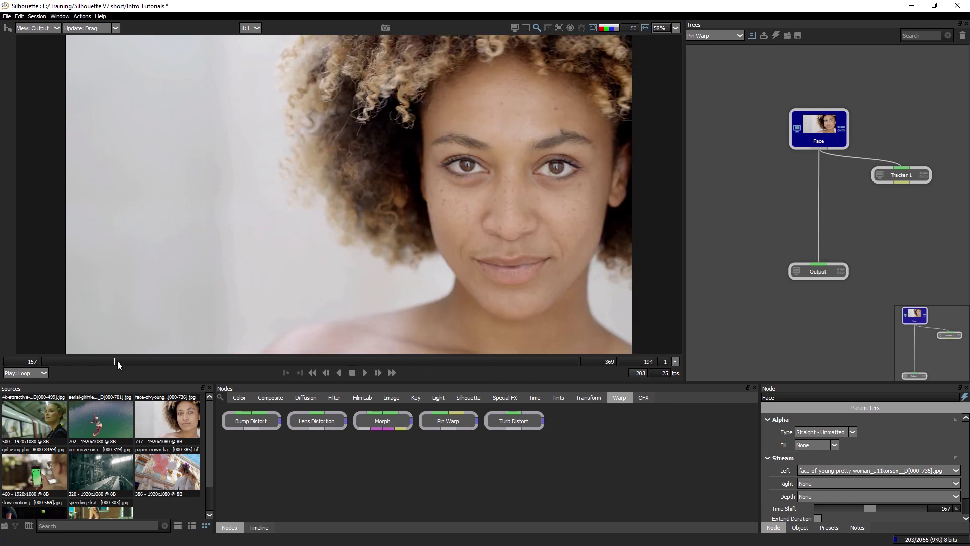
- At frame 196, insert a Pin Warp node between the Face footage and Output
click(129, 362)
drag(129, 362, 118, 362)
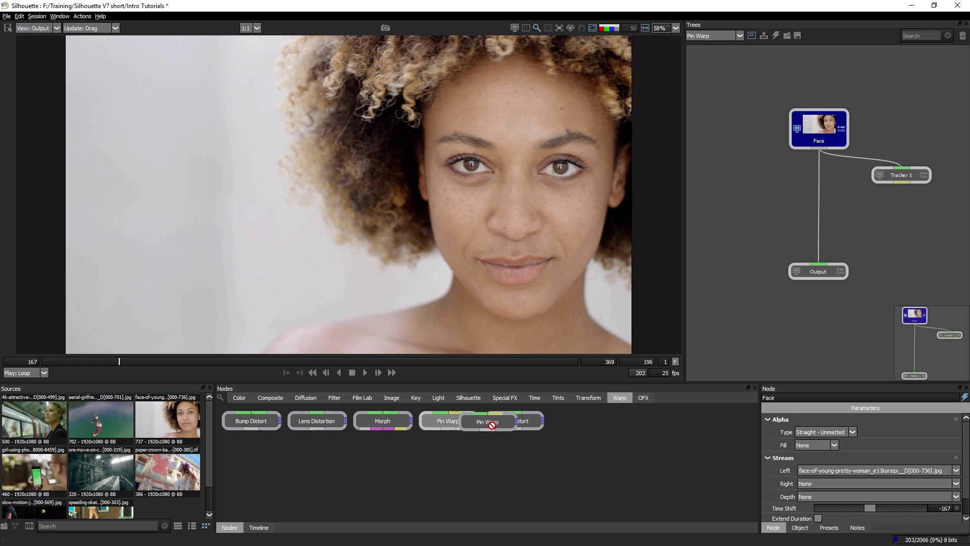
drag(448, 421, 824, 210)
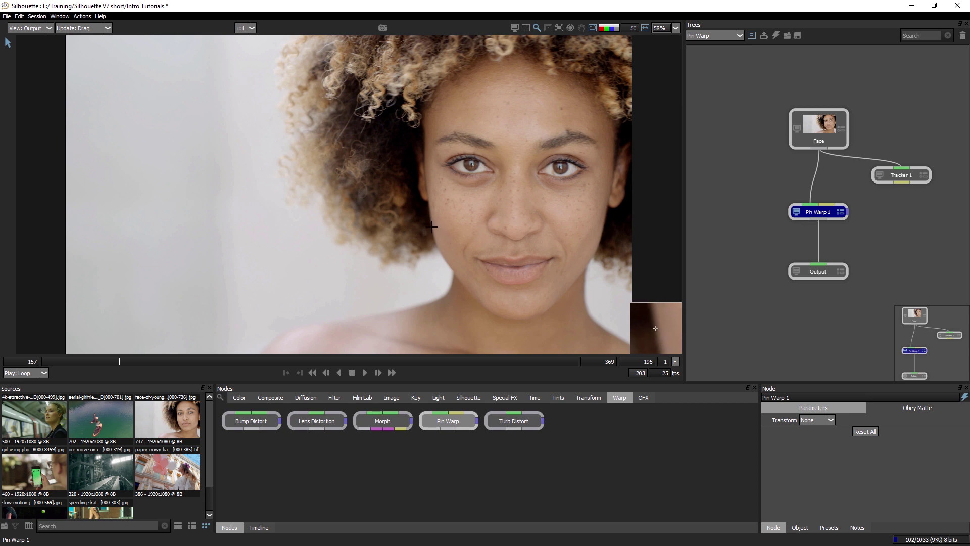
- Add Pin 1 and Pin 2 pulling both cheeks inward, shrinking Pin 1's falloff
drag(432, 225, 463, 226)
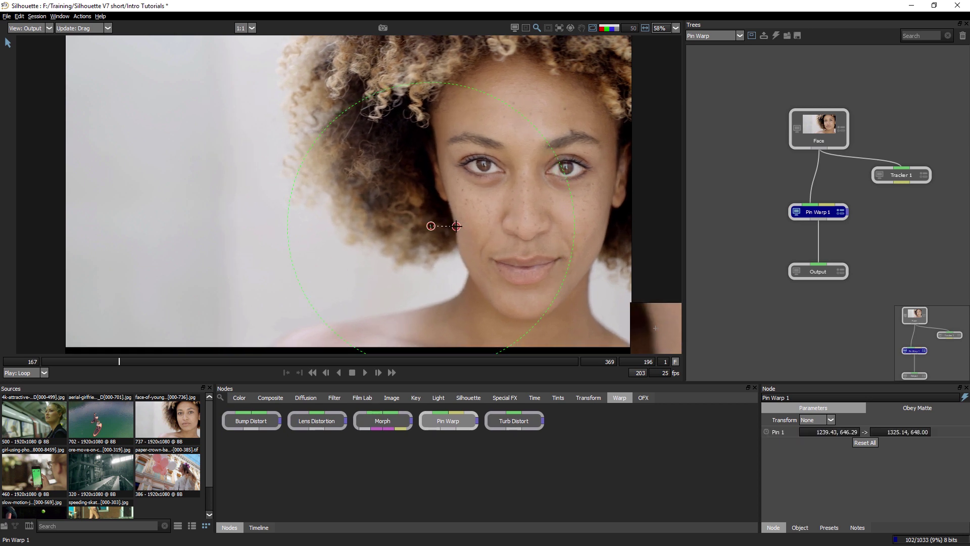
drag(464, 227, 430, 228)
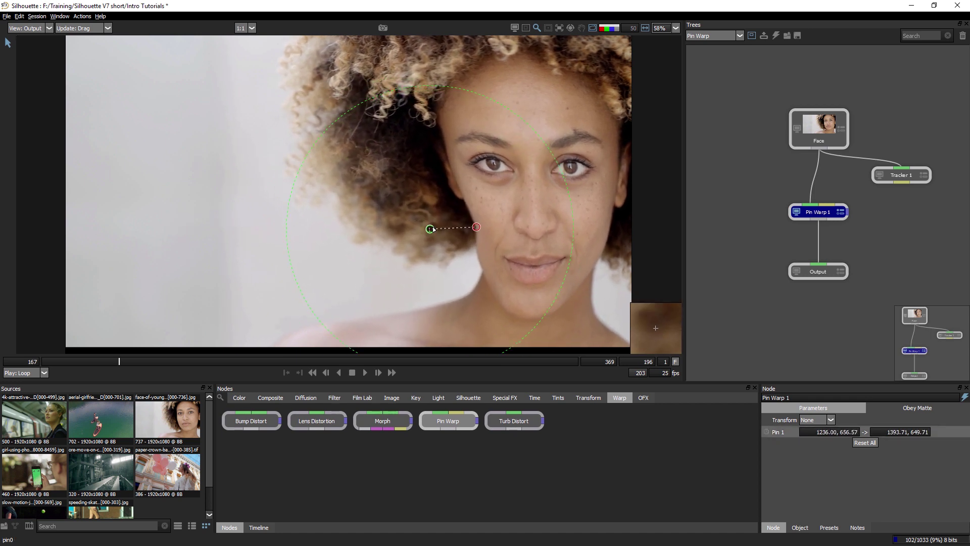
drag(431, 228, 430, 228)
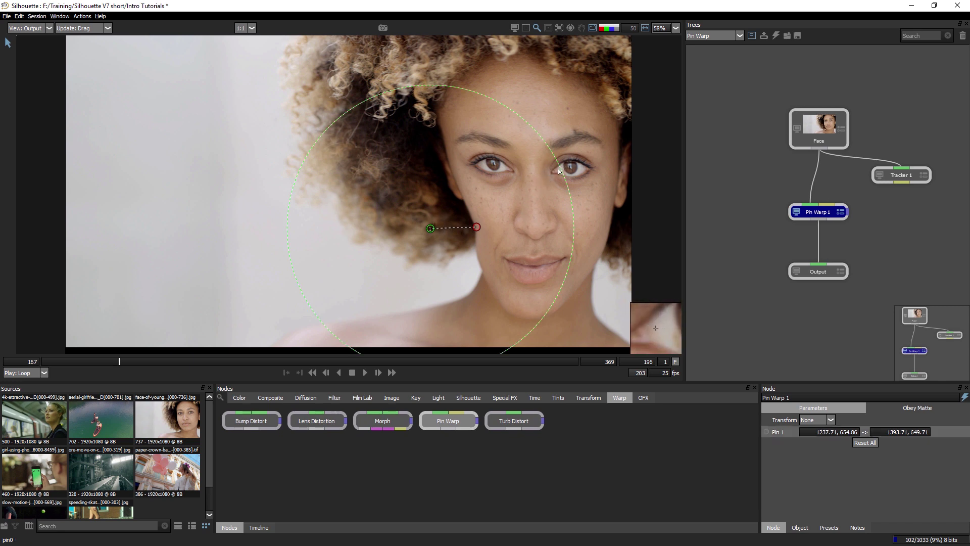
mouse_move(562, 169)
mouse_down()
mouse_move(486, 181)
mouse_move(518, 177)
mouse_move(481, 193)
mouse_move(532, 173)
mouse_move(486, 195)
mouse_up()
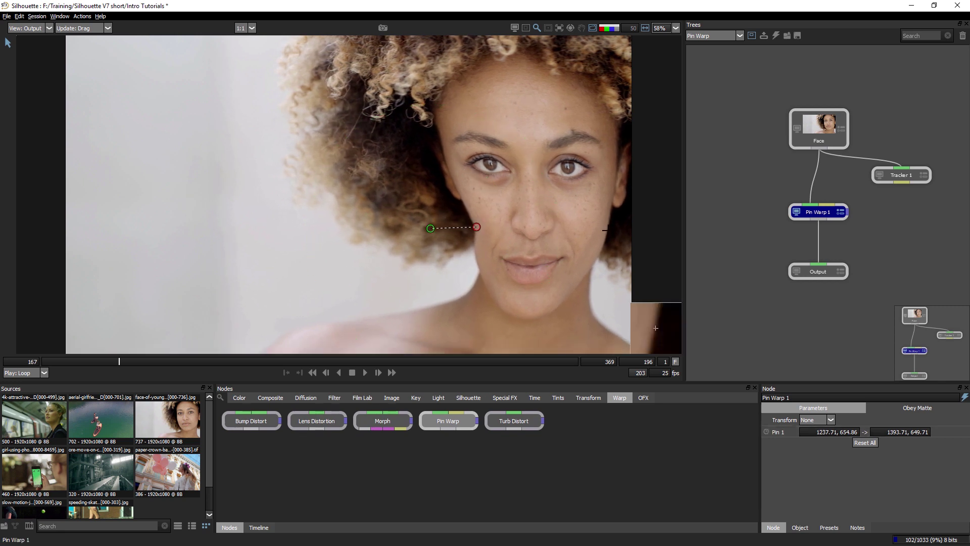
drag(604, 229, 556, 228)
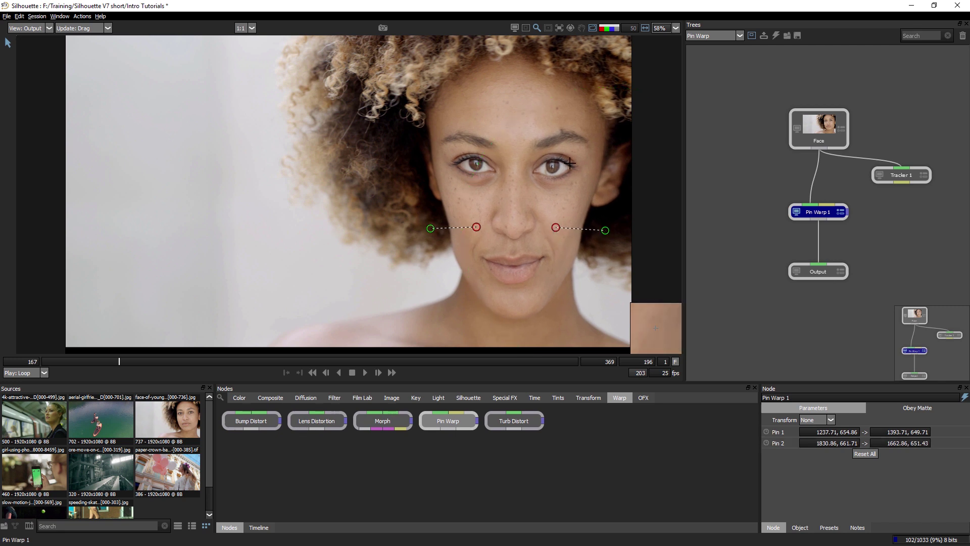
scroll(576, 229, up, 3)
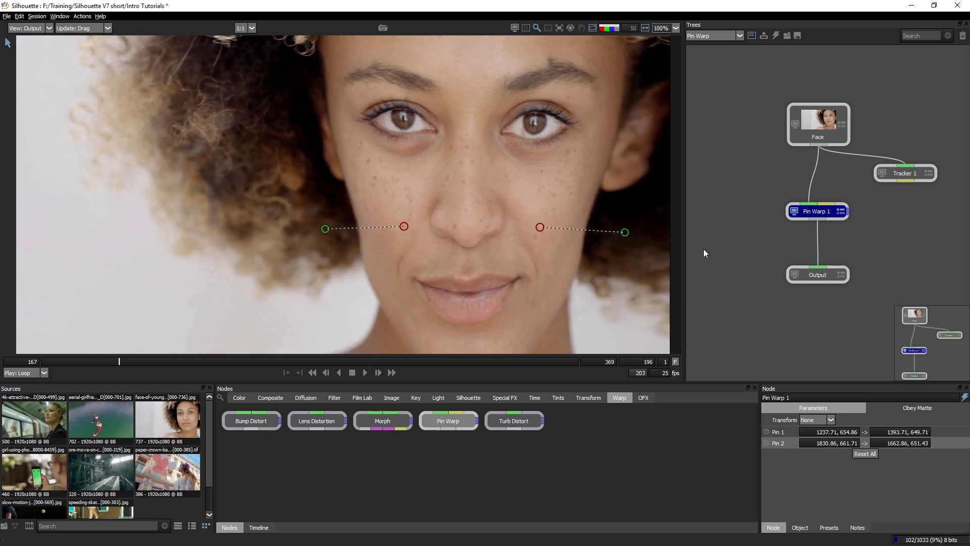
key(1)
key(4)
key(1)
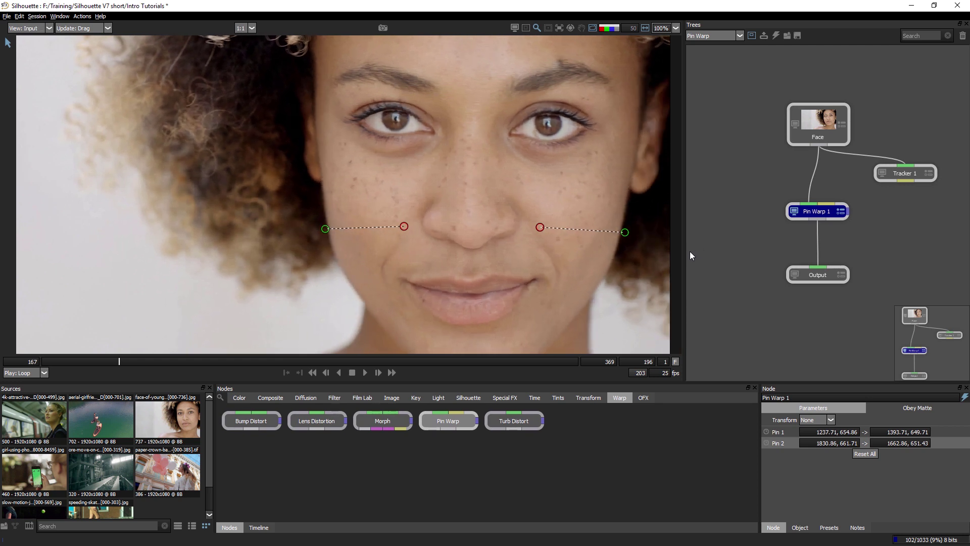
key(4)
key(1)
key(4)
key(1)
key(4)
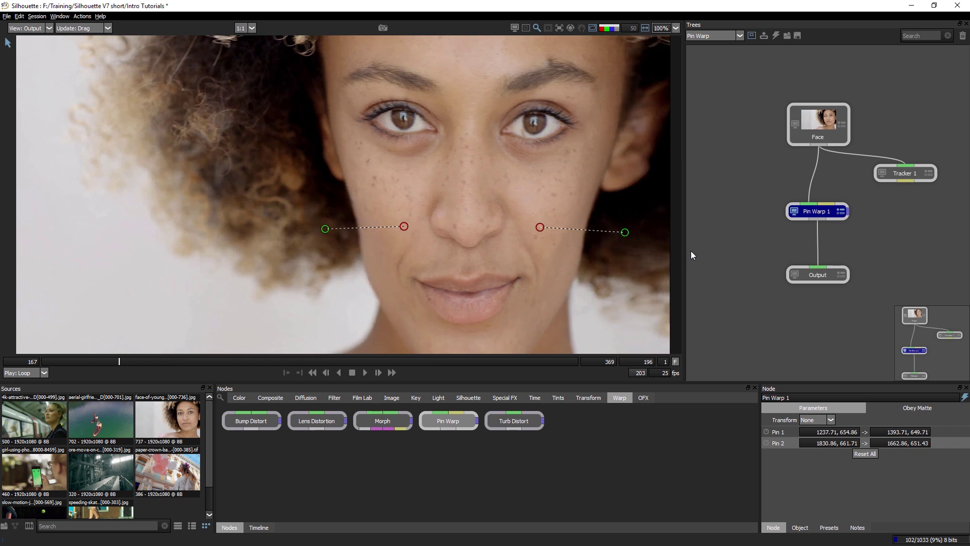
key(1)
key(4)
key(1)
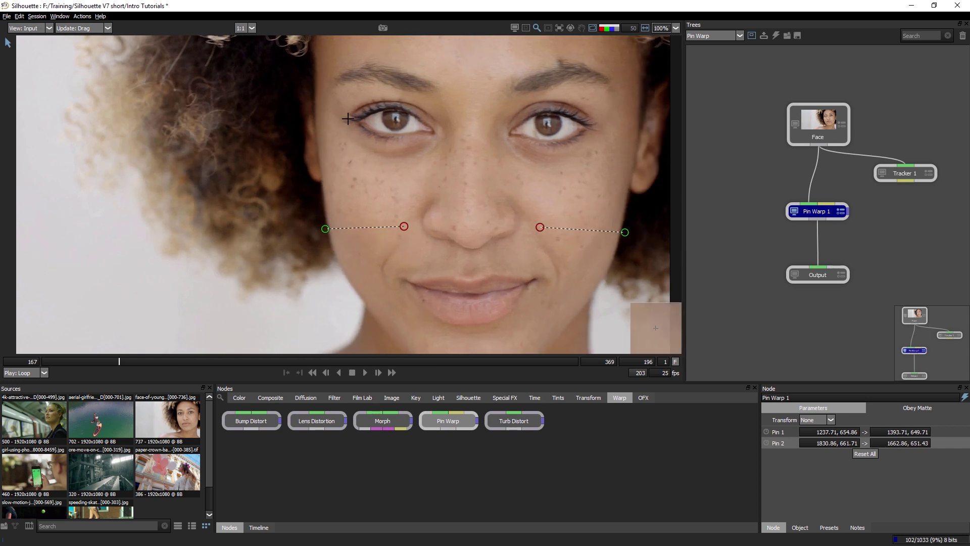
key(4)
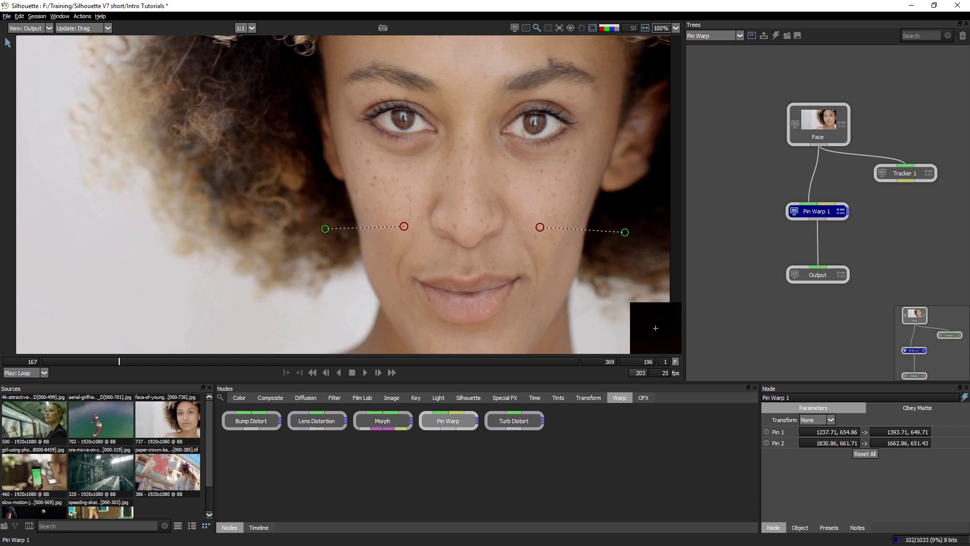
- Add Pins 3–6 on the lower and upper edges of both eyes
drag(388, 133, 375, 154)
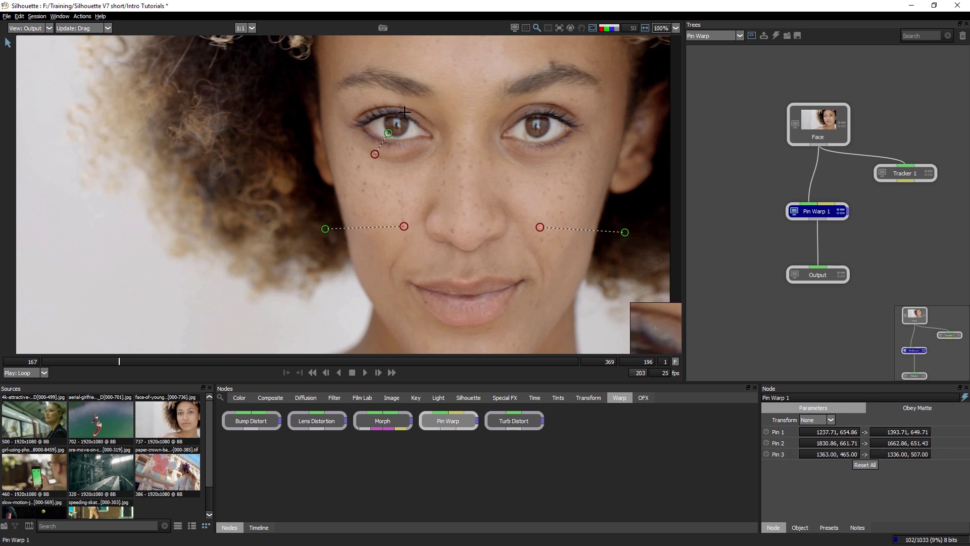
drag(405, 111, 411, 92)
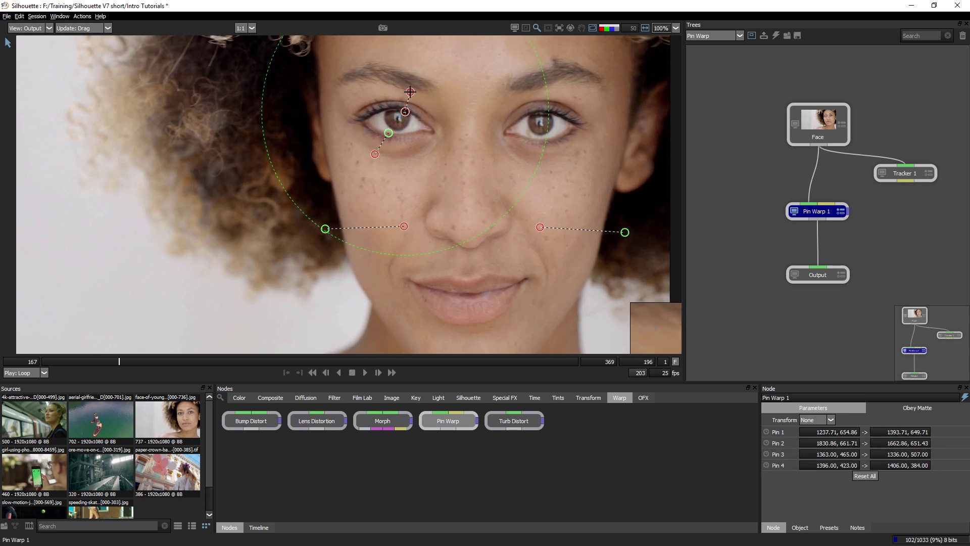
drag(560, 141, 570, 159)
drag(540, 113, 531, 89)
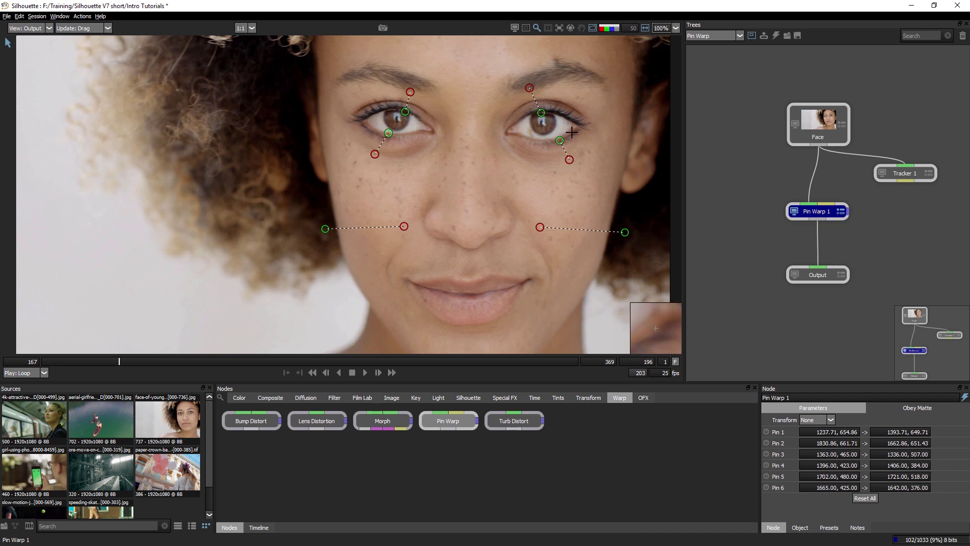
- Pull the eye pins' red target points further outward to enlarge both eyes
drag(569, 160, 584, 190)
drag(529, 88, 517, 58)
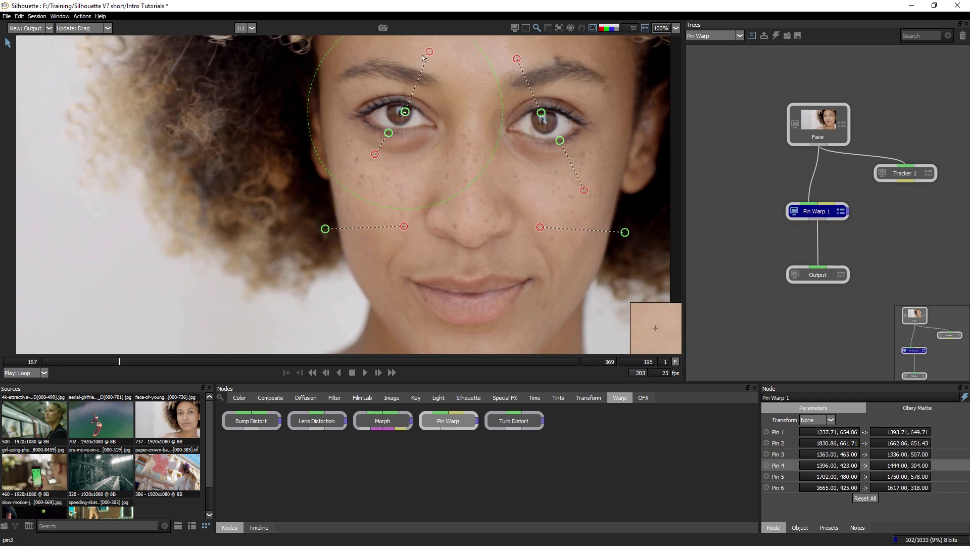
drag(410, 92, 428, 52)
drag(375, 154, 356, 191)
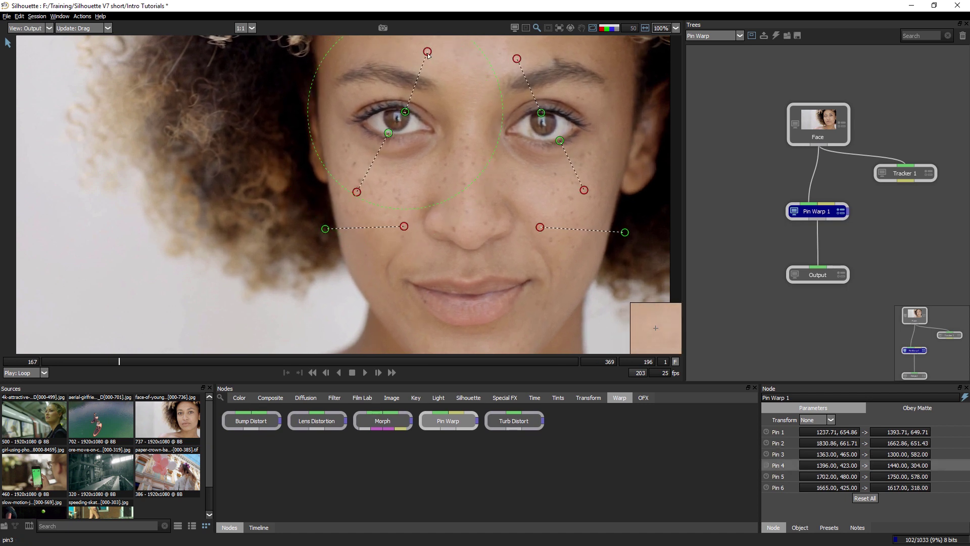
drag(428, 52, 432, 47)
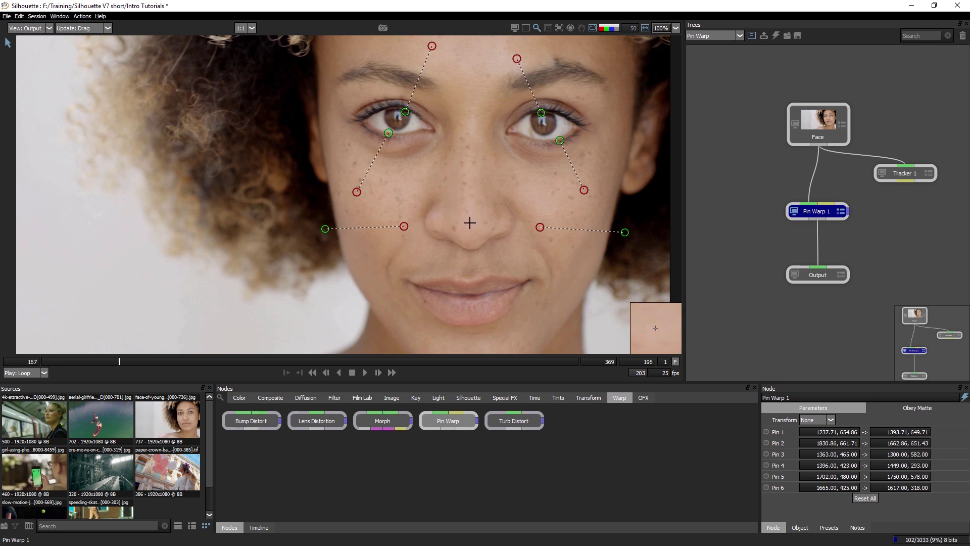
- Add stationary Pin 7 on the nose, enlarge its radius, then deselect all pins
click(471, 223)
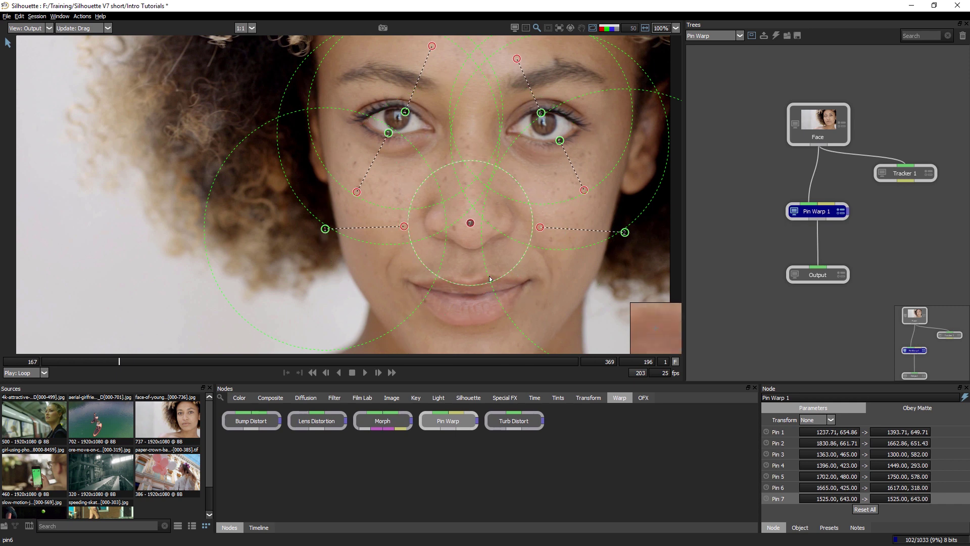
drag(490, 279, 535, 320)
click(496, 239)
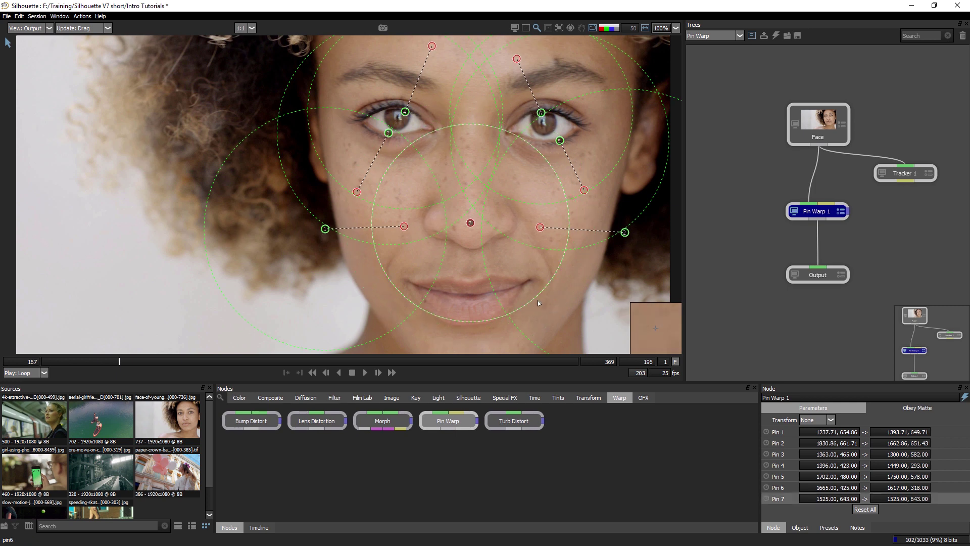
click(489, 245)
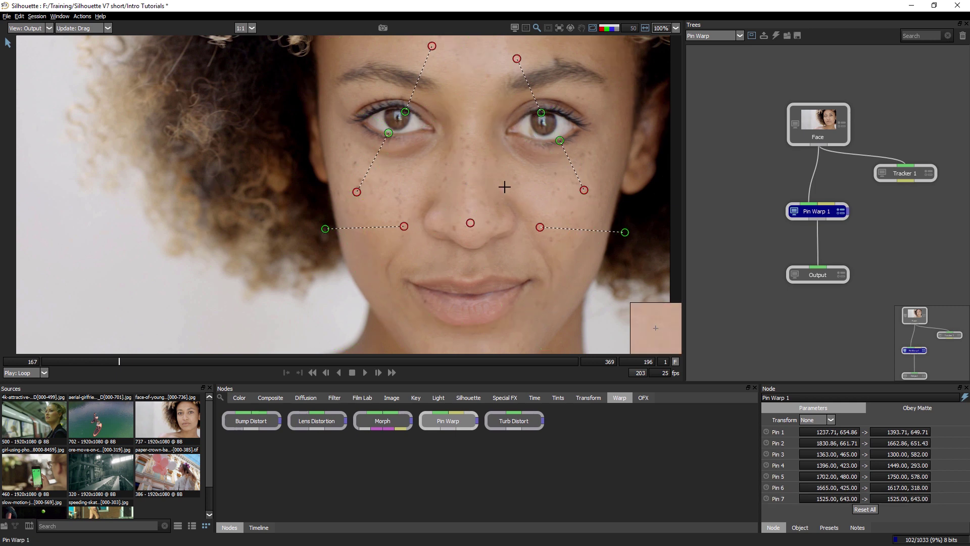
key(i)
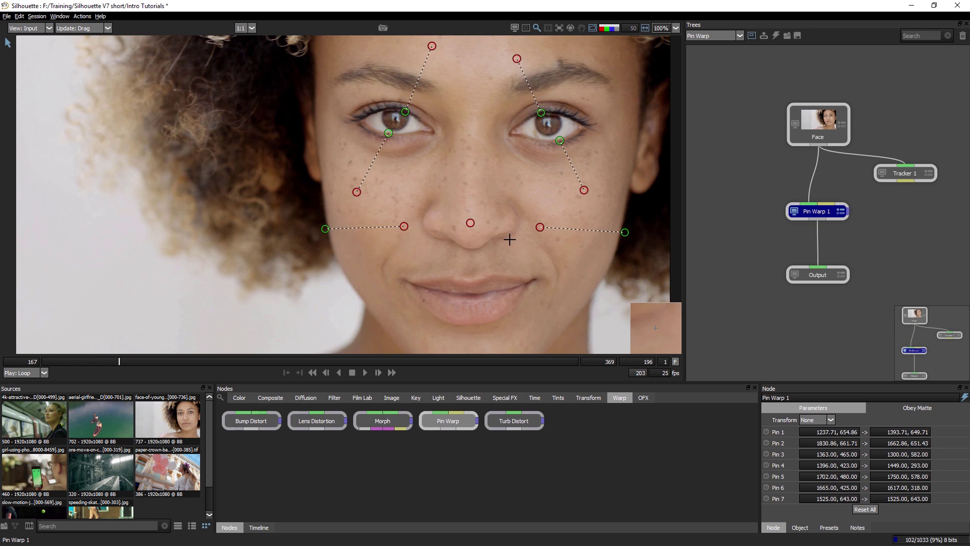
key(i)
key(i)
key(i)
key(i)
key(i)
key(i)
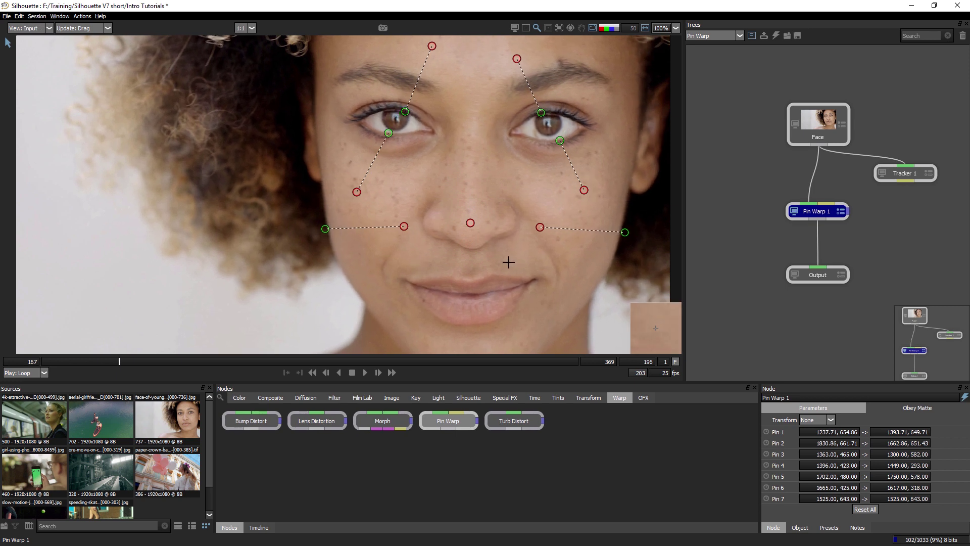
key(i)
key(i)
key(i)
key(i)
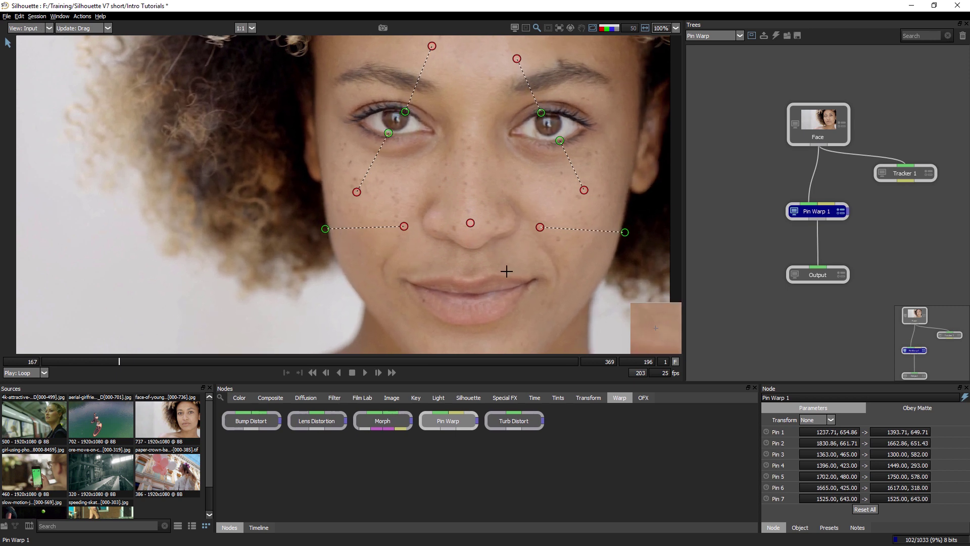
key(i)
key(i)
key(i)
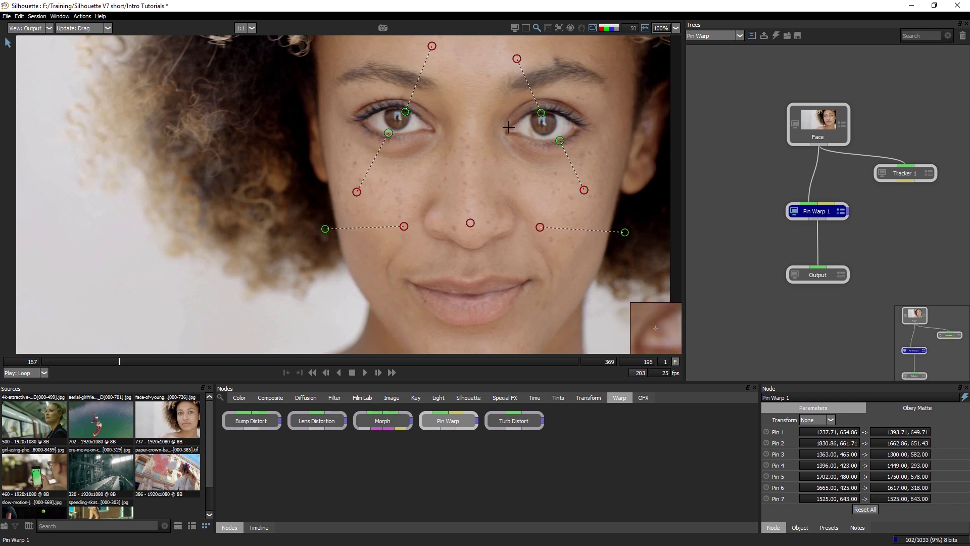
key(i)
key(i)
key(i)
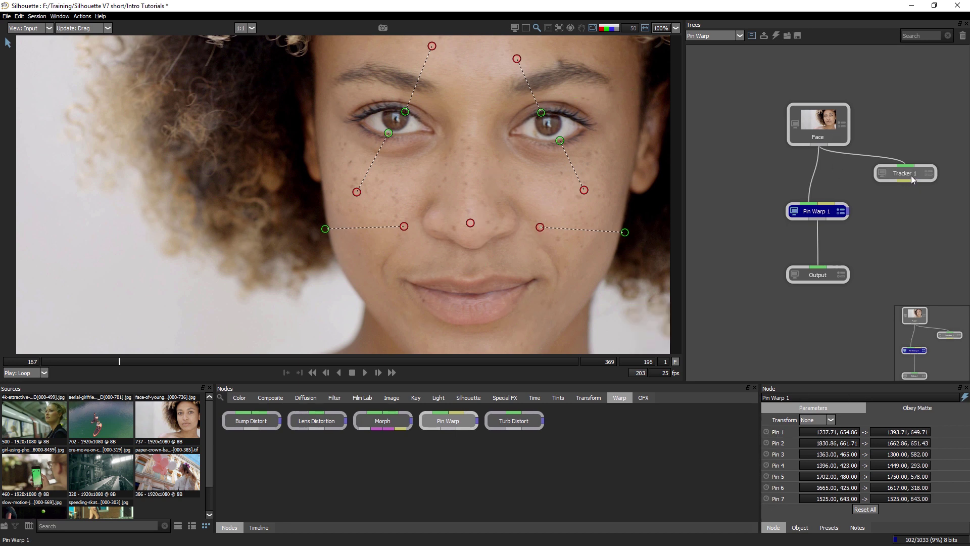
- Review Tracker 1's Face tracked layer and its path across the shot
click(893, 174)
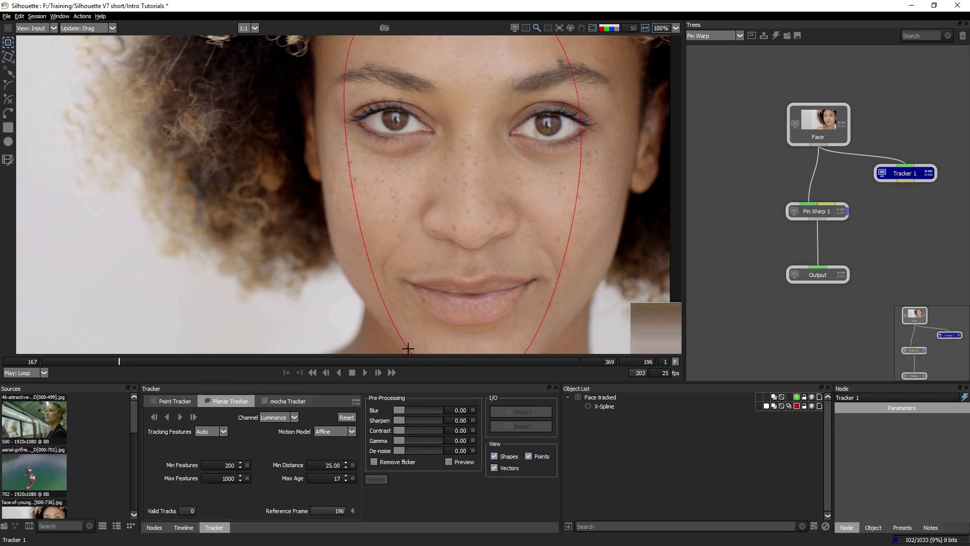
drag(333, 360, 432, 361)
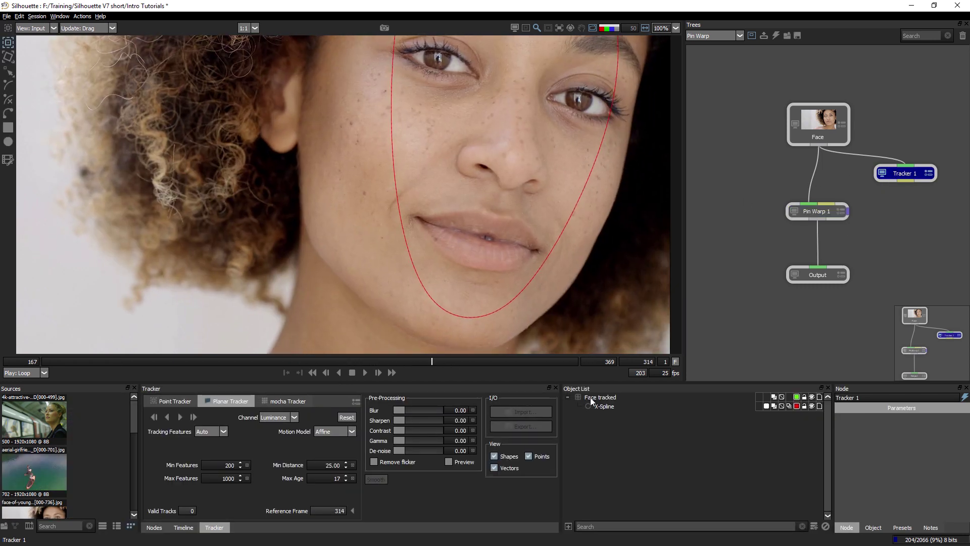
click(599, 397)
click(453, 361)
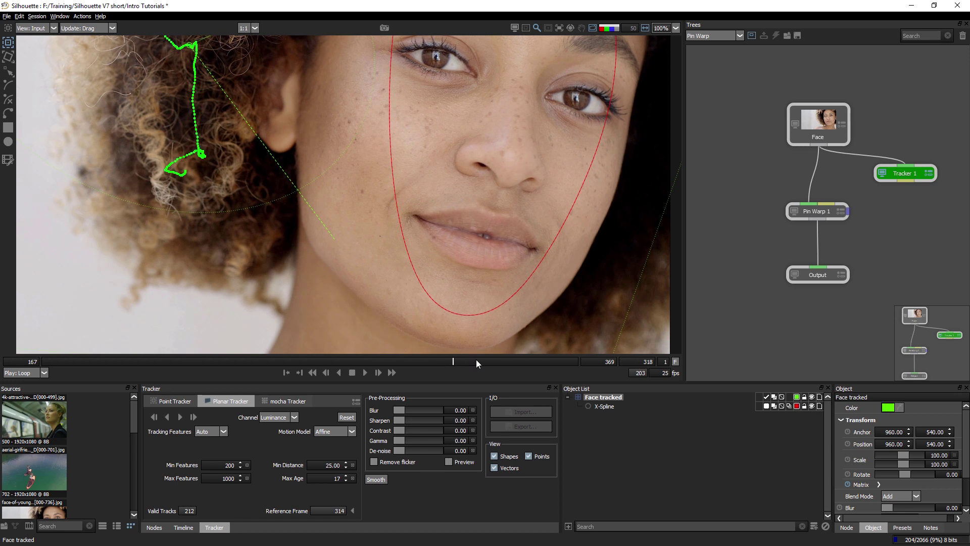
drag(477, 359, 286, 368)
drag(176, 374, 318, 358)
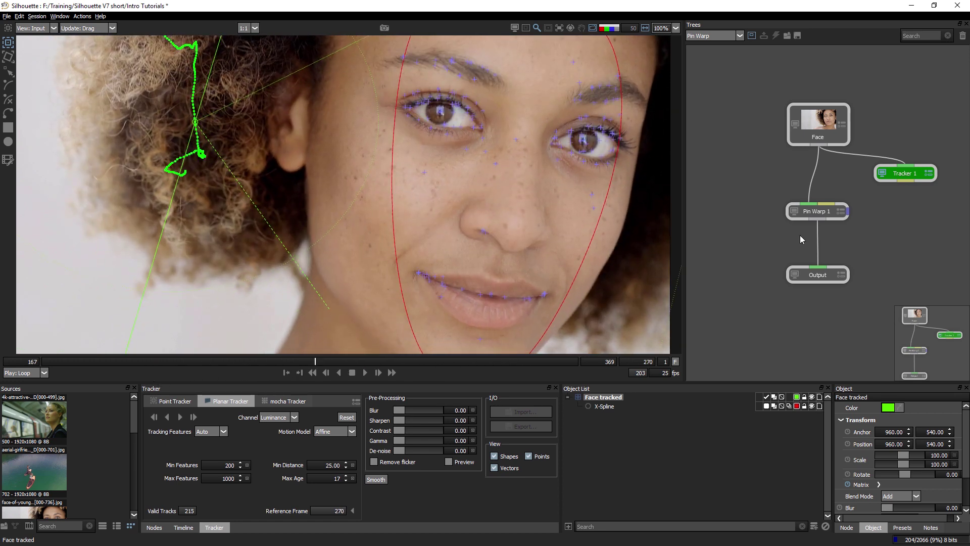
- Connect Tracker 1's output into Pin Warp 1 and select Pin Warp 1
key(f)
mouse_move(315, 362)
mouse_down()
mouse_move(371, 360)
mouse_move(263, 366)
mouse_up()
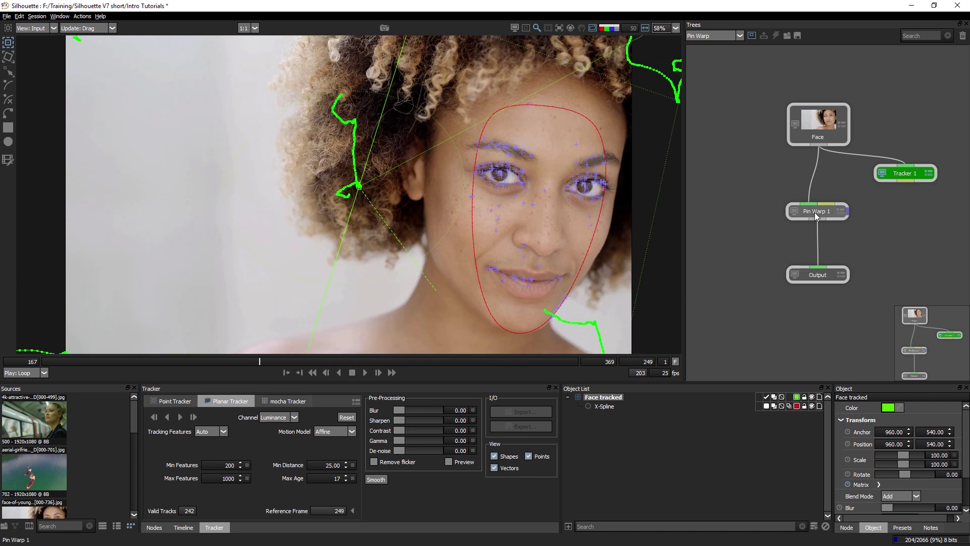
drag(906, 181, 823, 205)
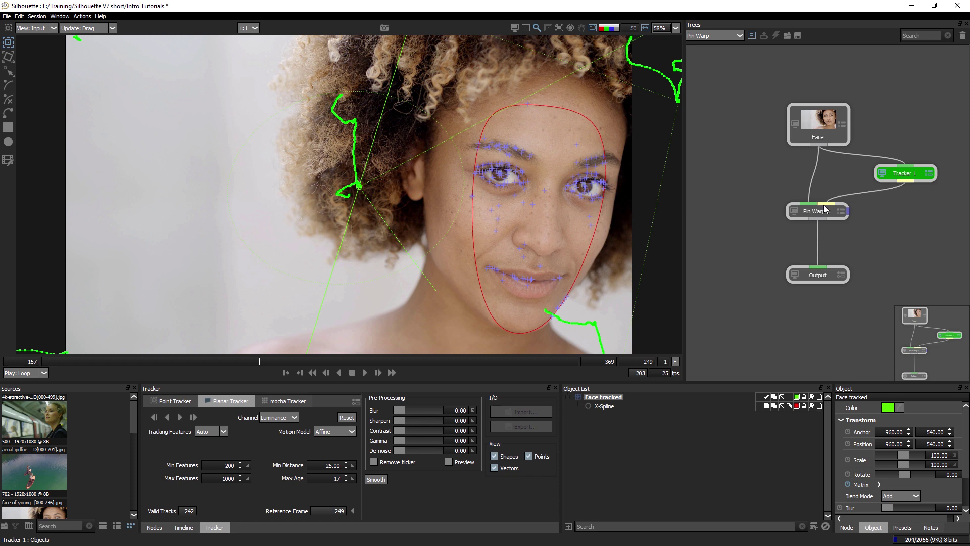
click(822, 211)
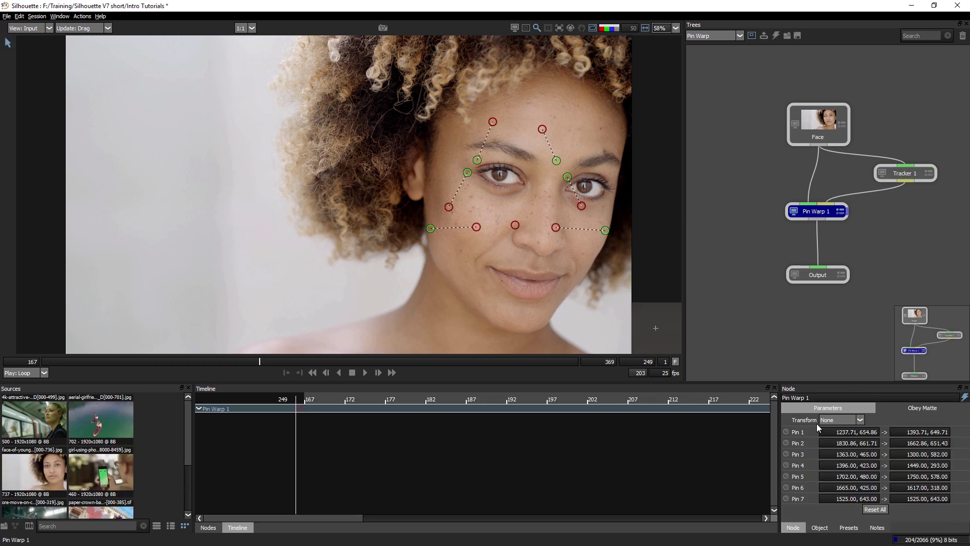
- Set the Pin Warp Transform to Face tracked and reset all pins
drag(132, 371, 119, 371)
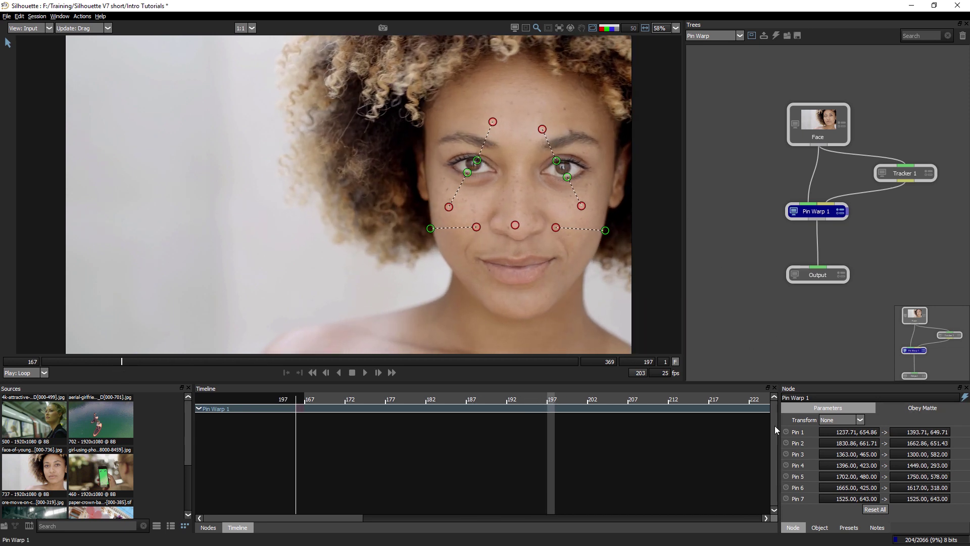
click(838, 419)
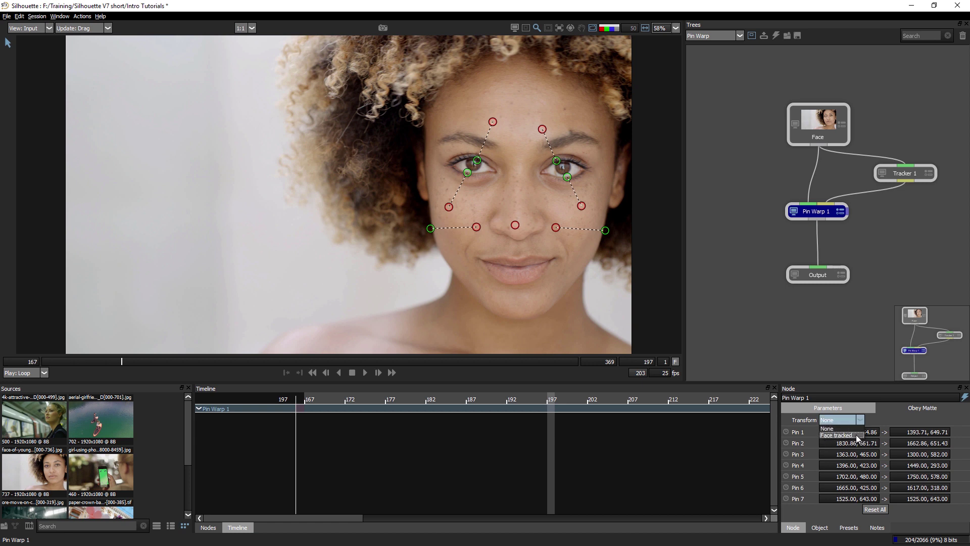
click(839, 435)
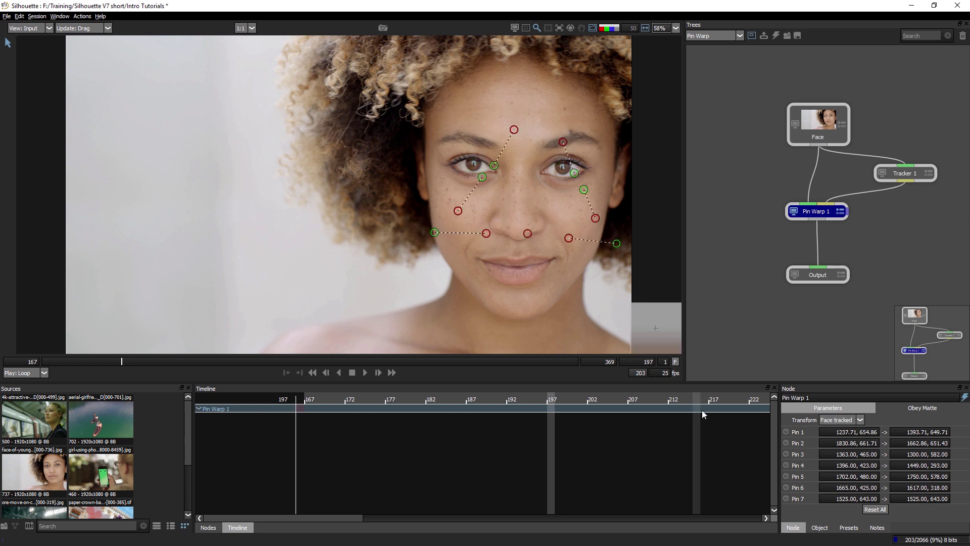
click(866, 510)
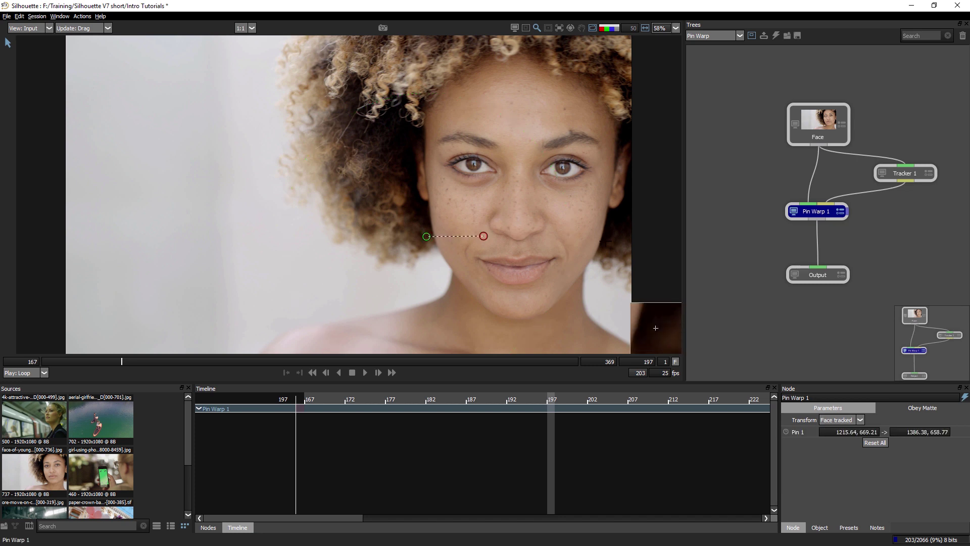
- Place new warp pins on both cheeks and around both eyes
drag(422, 244, 462, 245)
drag(610, 244, 568, 243)
mouse_move(477, 155)
mouse_down()
mouse_move(481, 140)
mouse_move(471, 192)
mouse_move(488, 123)
mouse_up()
drag(564, 157, 553, 134)
drag(569, 174, 580, 202)
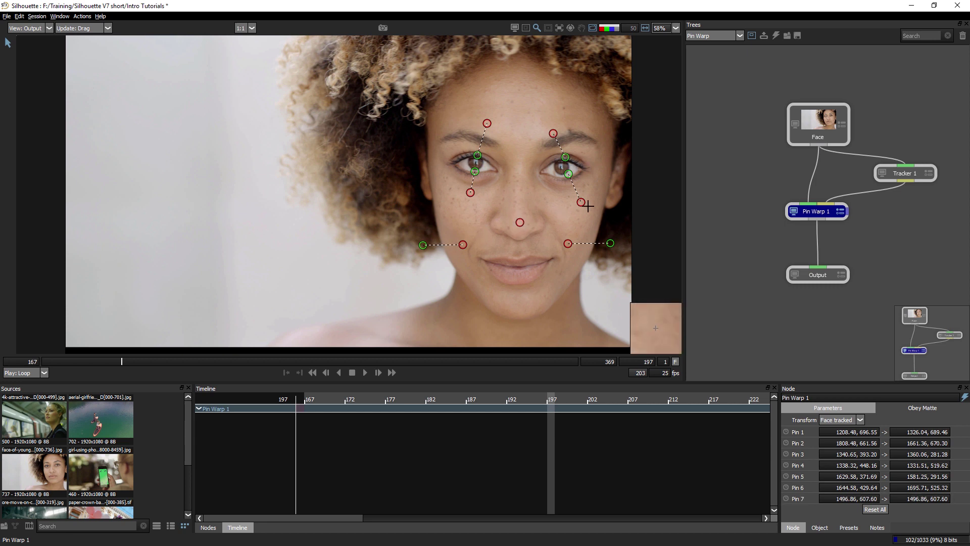
- Undo an extra pin added near the eye, then view the original footage
right_click(475, 173)
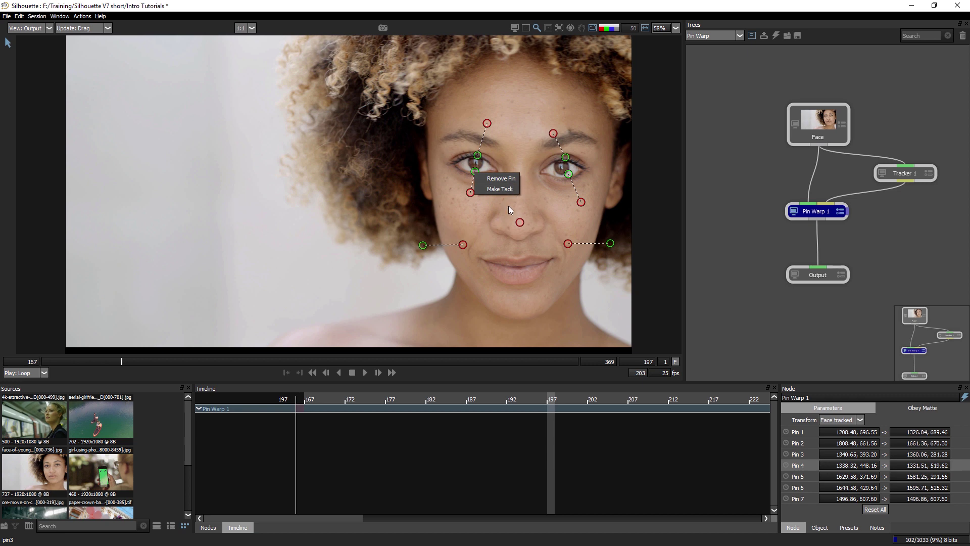
drag(468, 194, 460, 205)
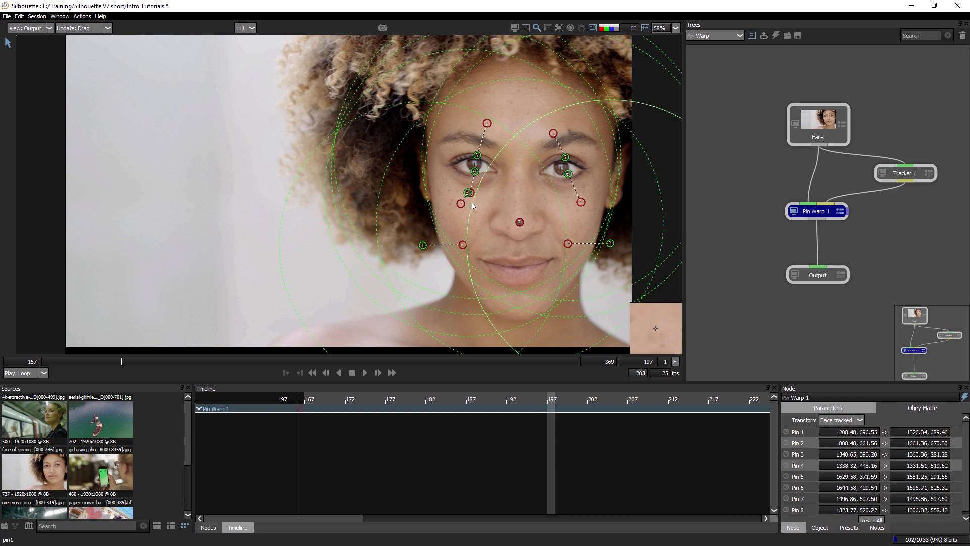
key(ctrl+z)
key(1)
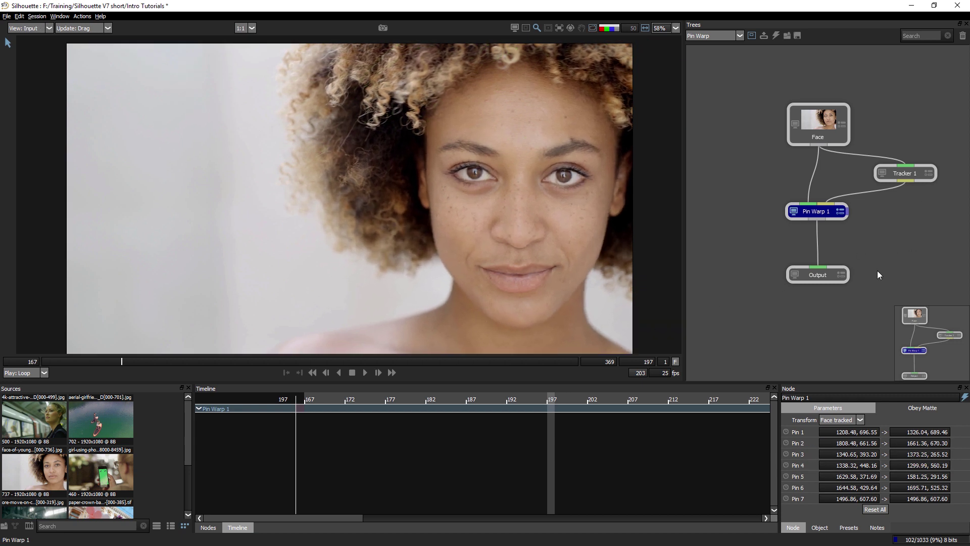
- Play the shot, toggling the viewer between Input and Output, then stop at the first frame
click(365, 371)
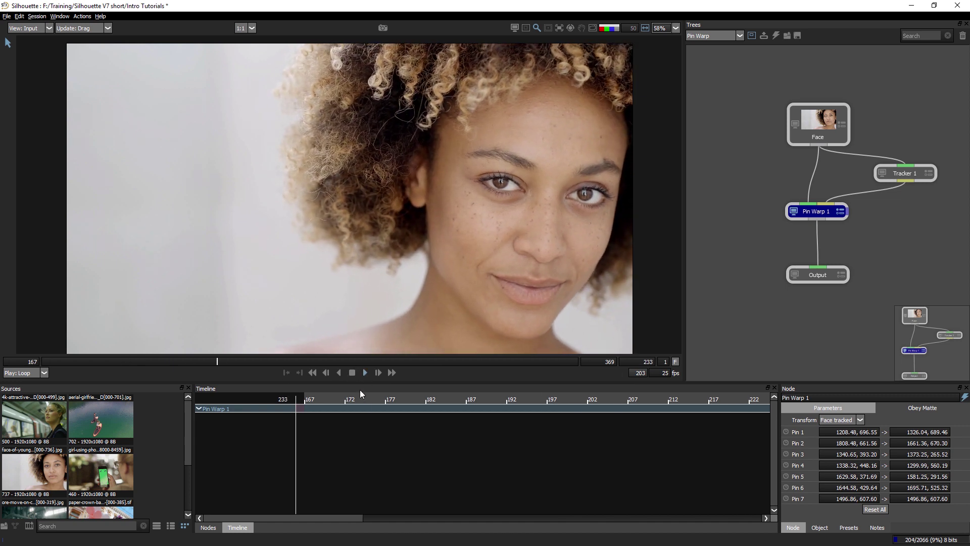
key(4)
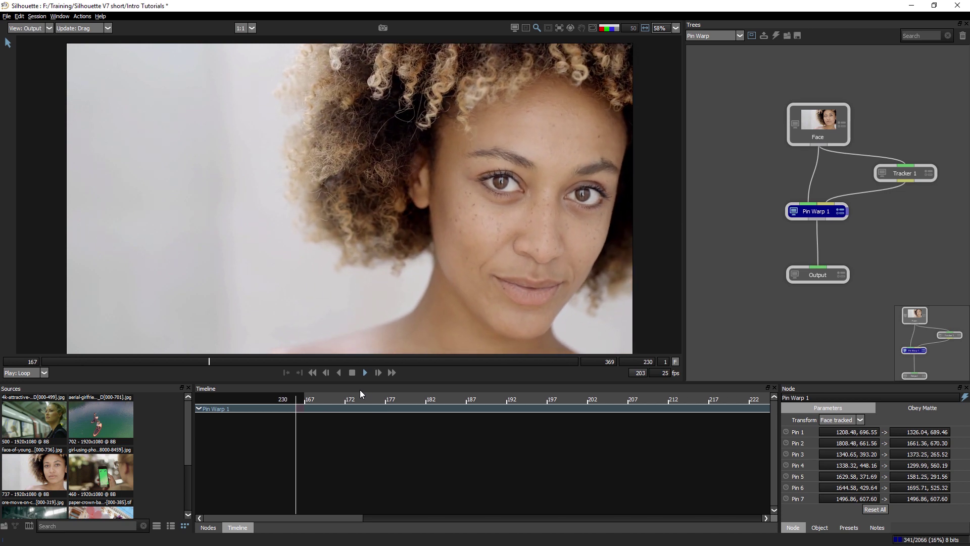
key(1)
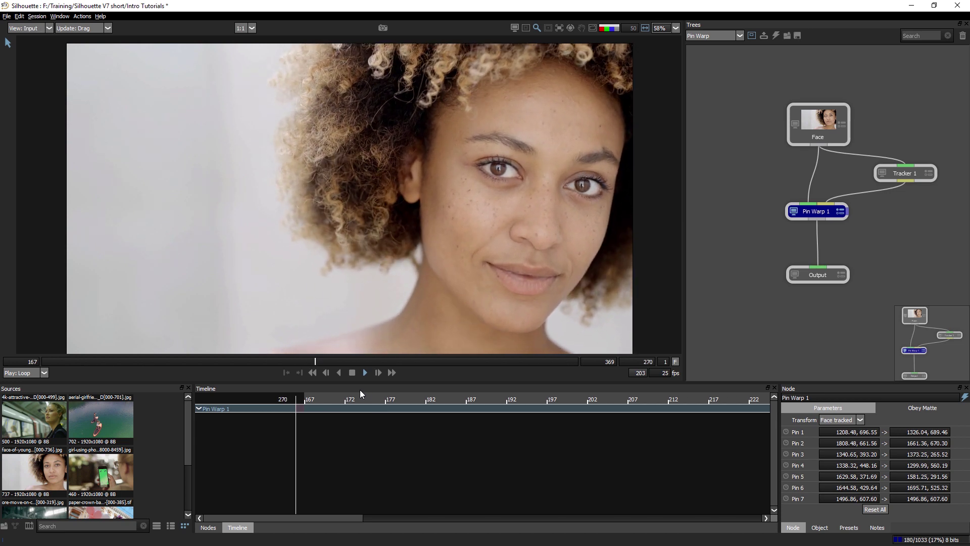
key(4)
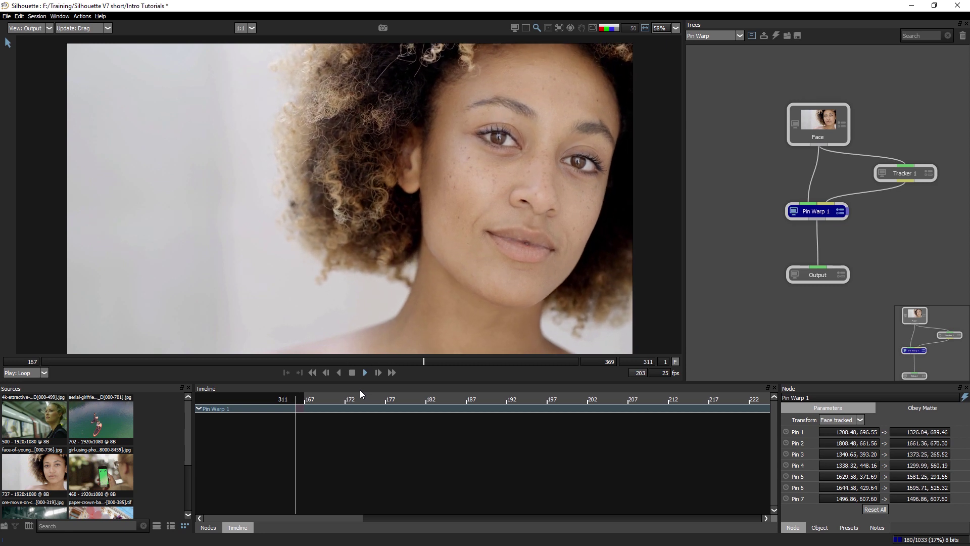
key(space)
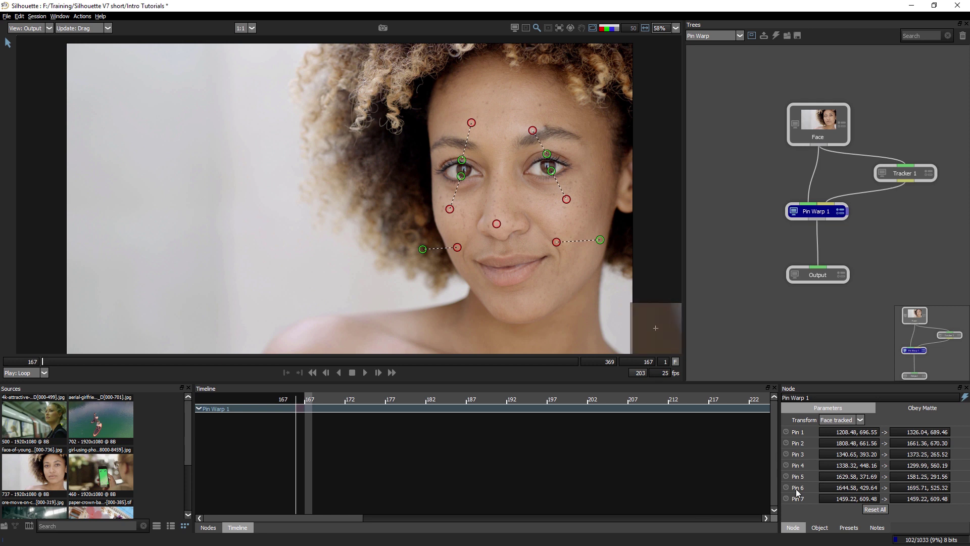
- Keyframe Pin 7, realigning it on the nose at three later frames, then play back
click(786, 499)
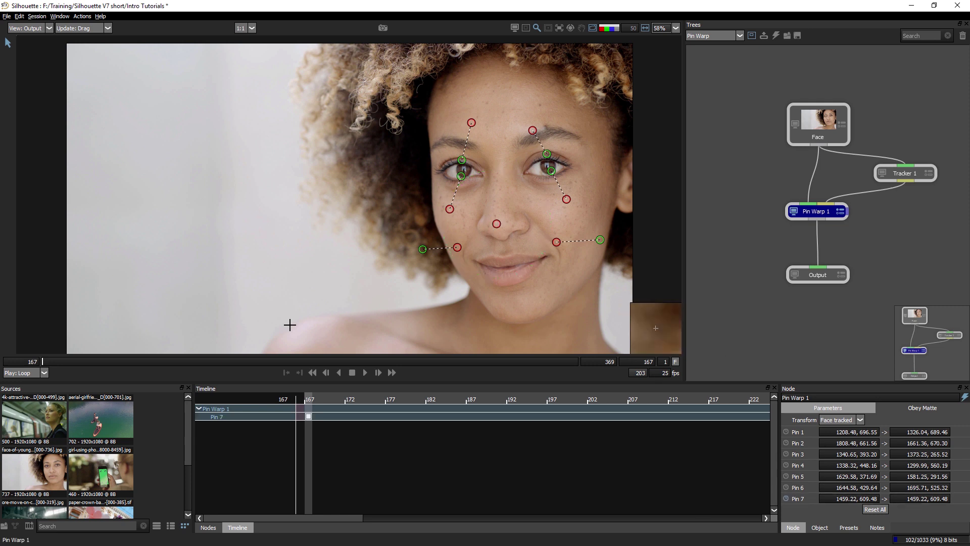
drag(43, 361, 153, 362)
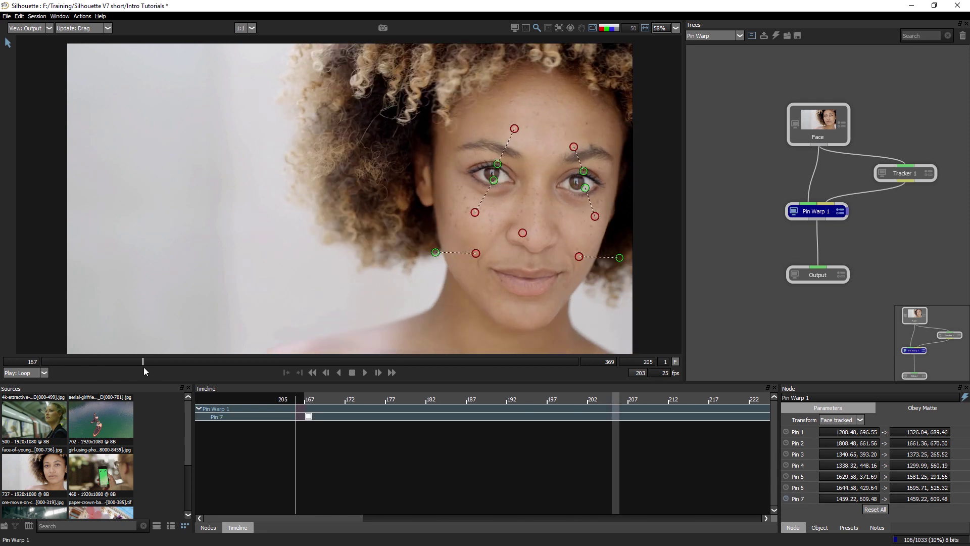
drag(537, 241, 544, 246)
drag(232, 362, 279, 362)
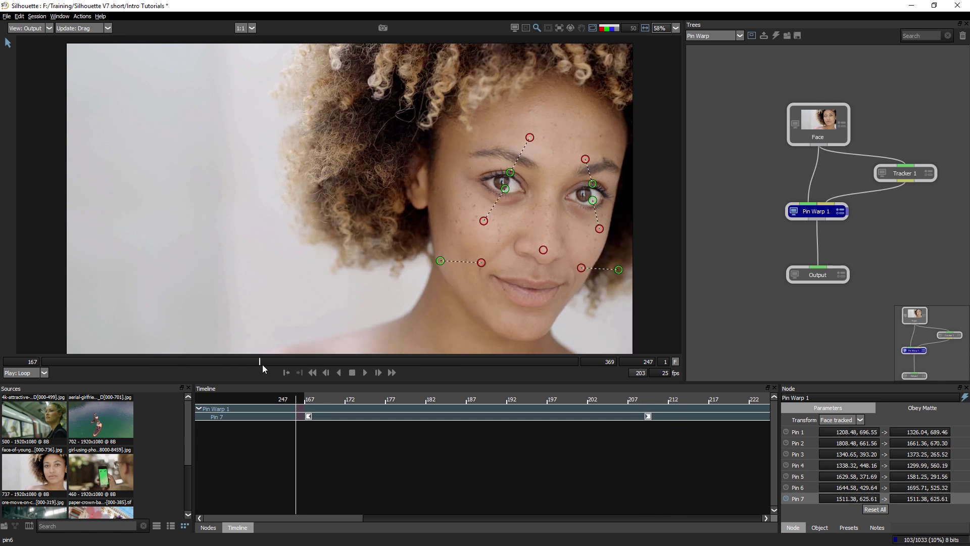
drag(540, 249, 543, 252)
drag(265, 361, 588, 361)
drag(508, 172, 497, 167)
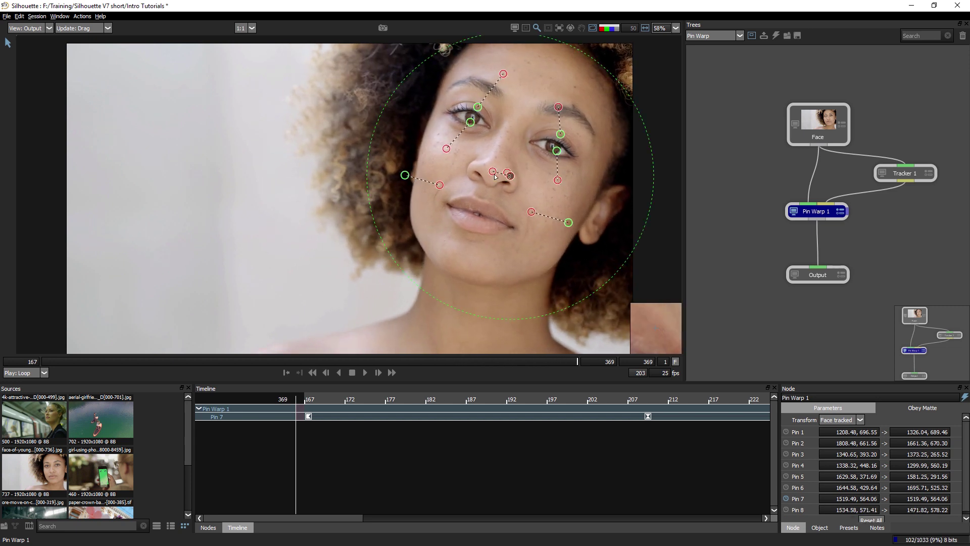
click(365, 372)
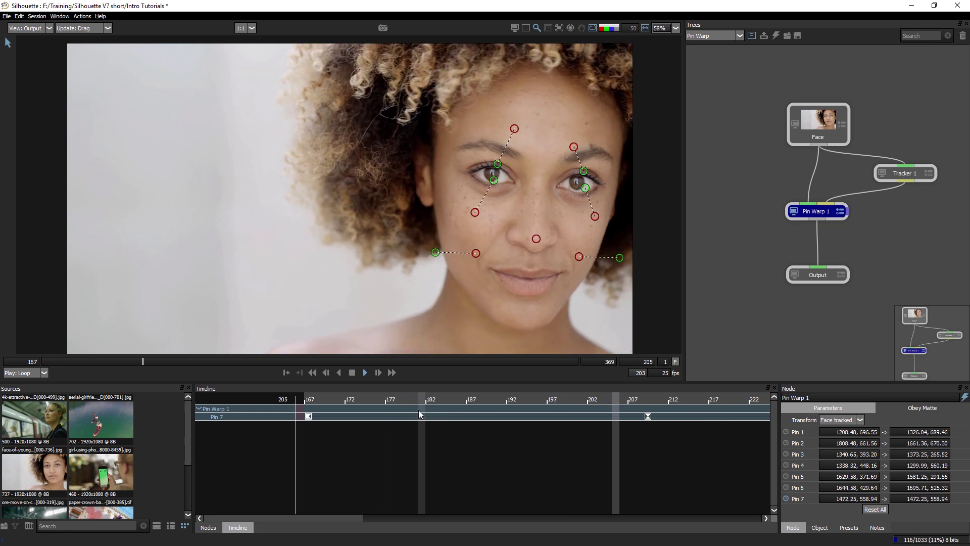